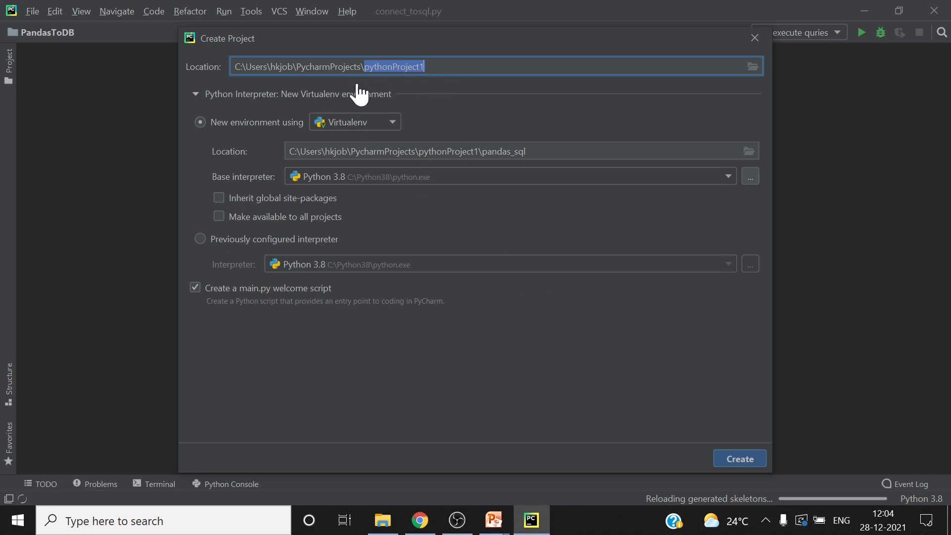
# Name the new project TestEnv, create it with a new Virtualenv environment, and open it in a new window
pyautogui.press('End')
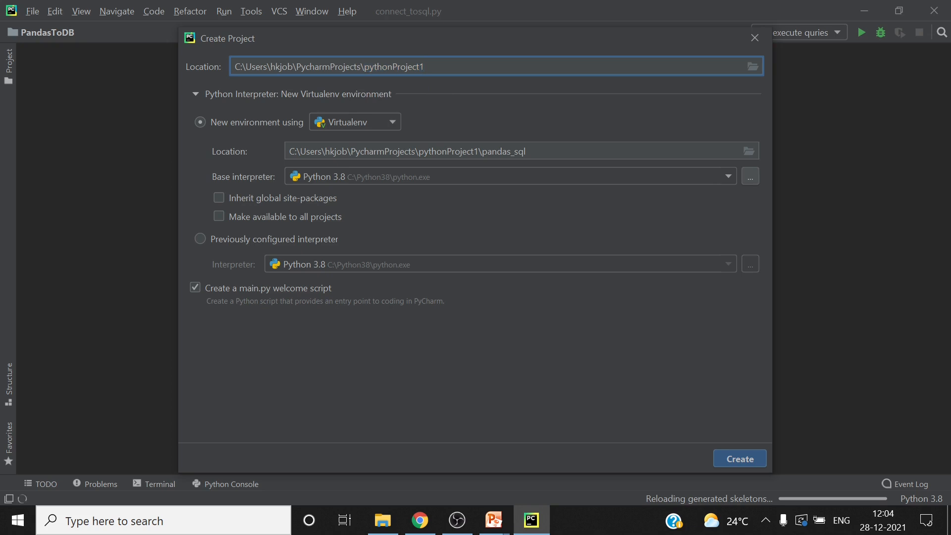
pyautogui.press('BackSpace')
pyautogui.press('BackSpace')
pyautogui.press('BackSpace')
pyautogui.press('BackSpace')
pyautogui.press('BackSpace')
pyautogui.press('BackSpace')
pyautogui.press('BackSpace')
pyautogui.press('BackSpace')
pyautogui.press('BackSpace')
pyautogui.press('BackSpace')
pyautogui.press('BackSpace')
pyautogui.press('BackSpace')
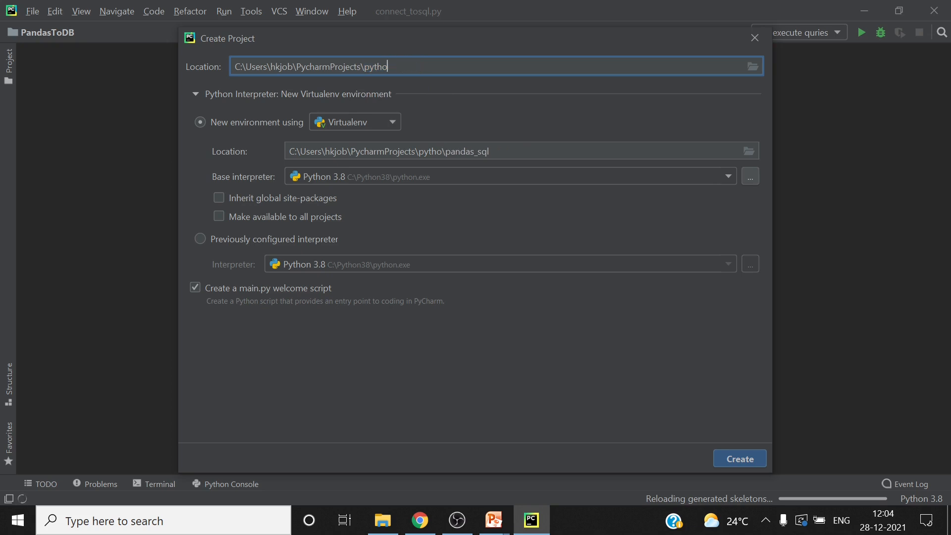
pyautogui.press('BackSpace')
pyautogui.write('TestVer')
pyautogui.press('BackSpace')
pyautogui.press('BackSpace')
pyautogui.press('BackSpace')
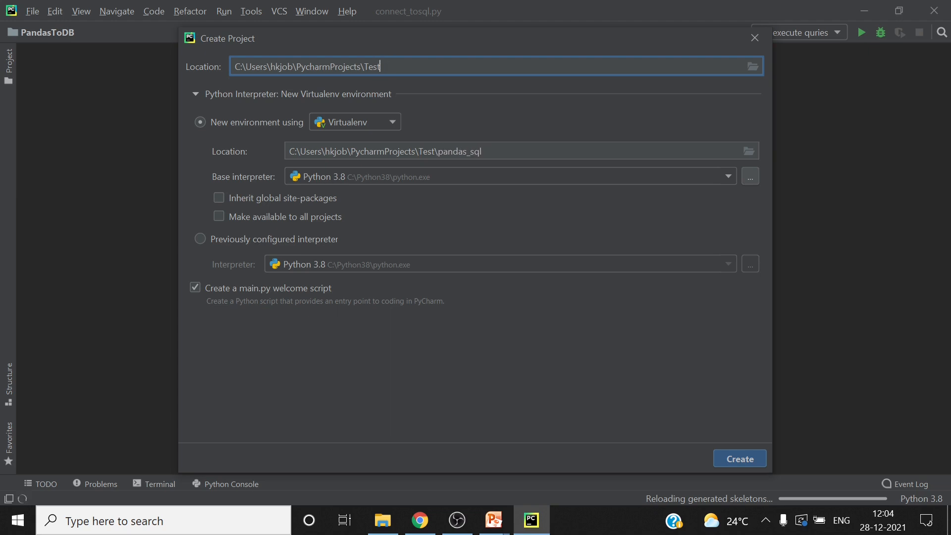
pyautogui.write('Enve')
pyautogui.press('BackSpace')
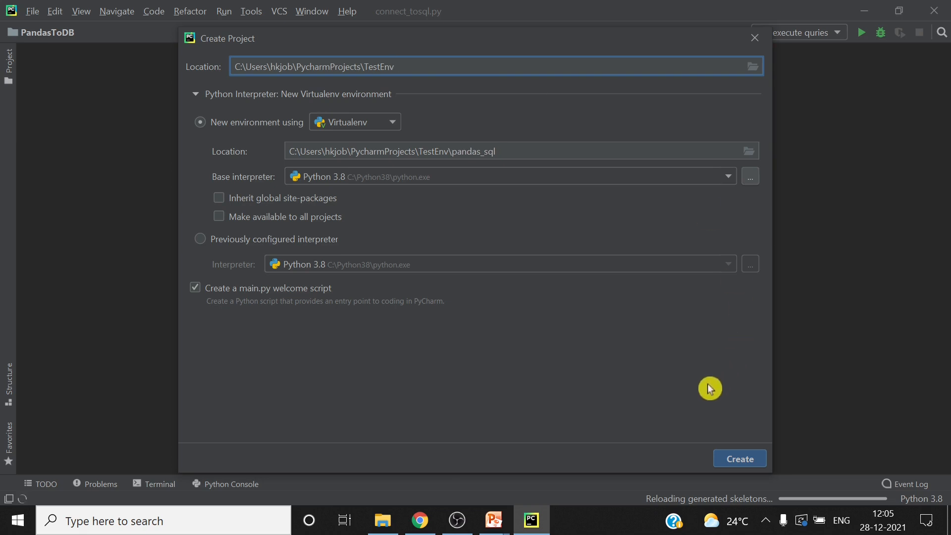
pyautogui.click(745, 465)
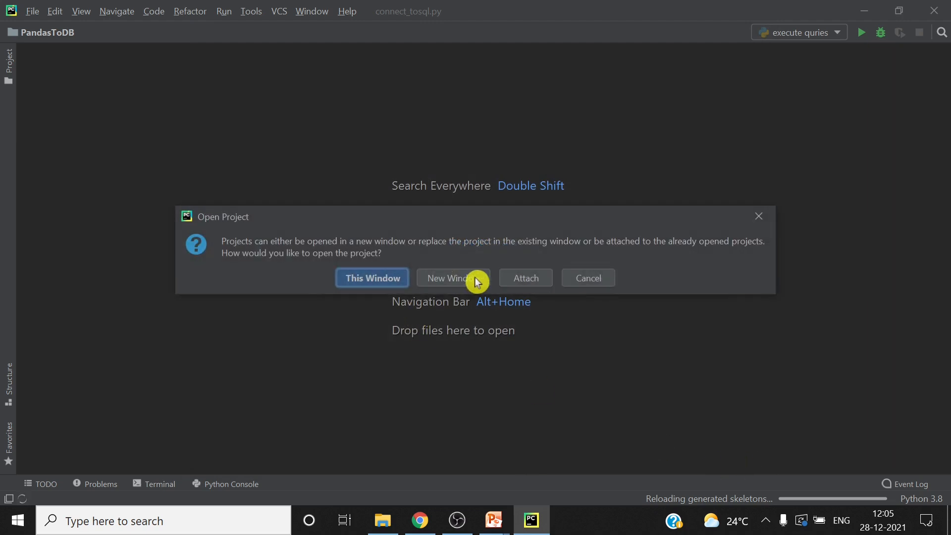
pyautogui.click(476, 280)
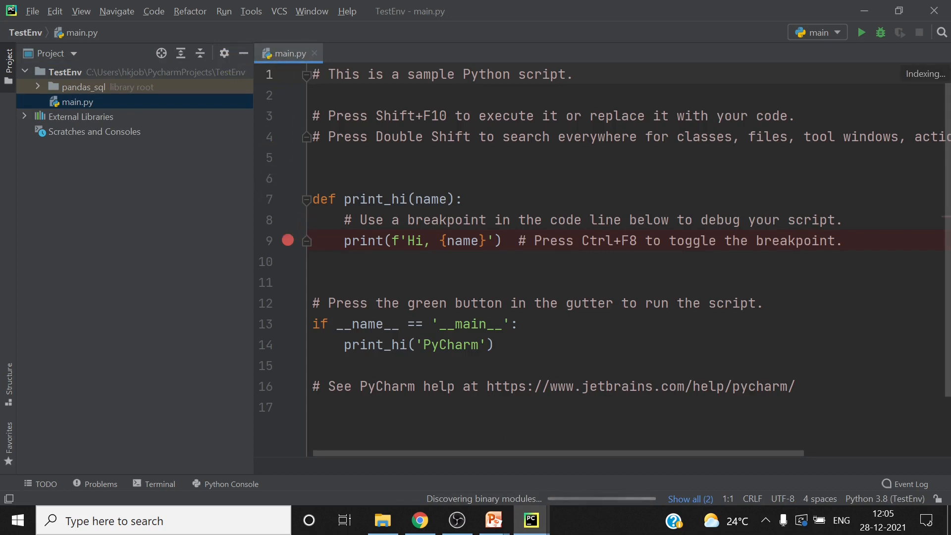
# Inspect the run configuration of the main script, including its Python interpreter, and close it without changes
pyautogui.click(816, 35)
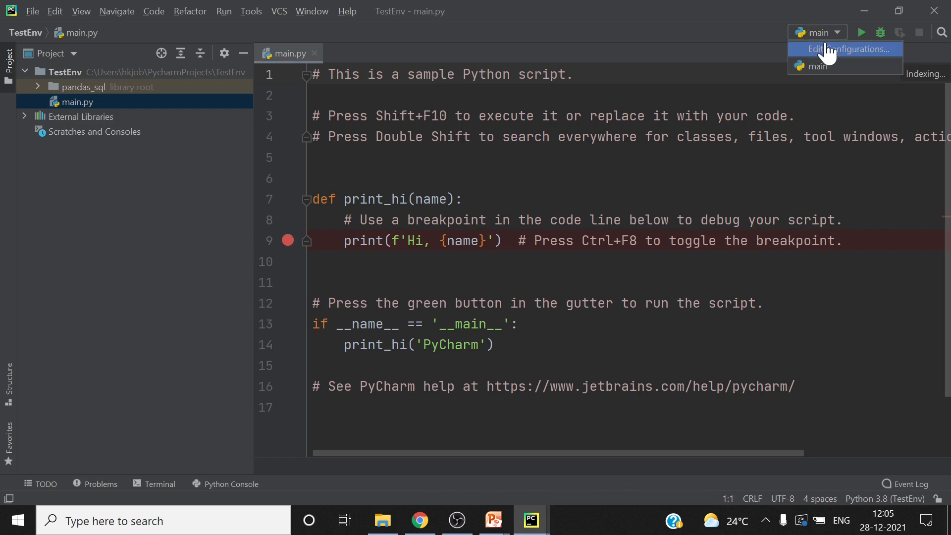
pyautogui.click(827, 49)
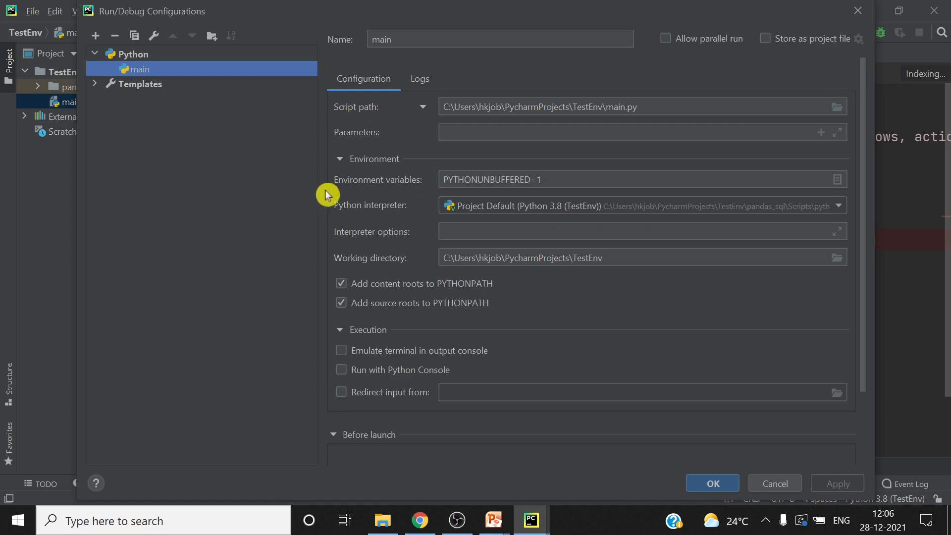
pyautogui.click(859, 15)
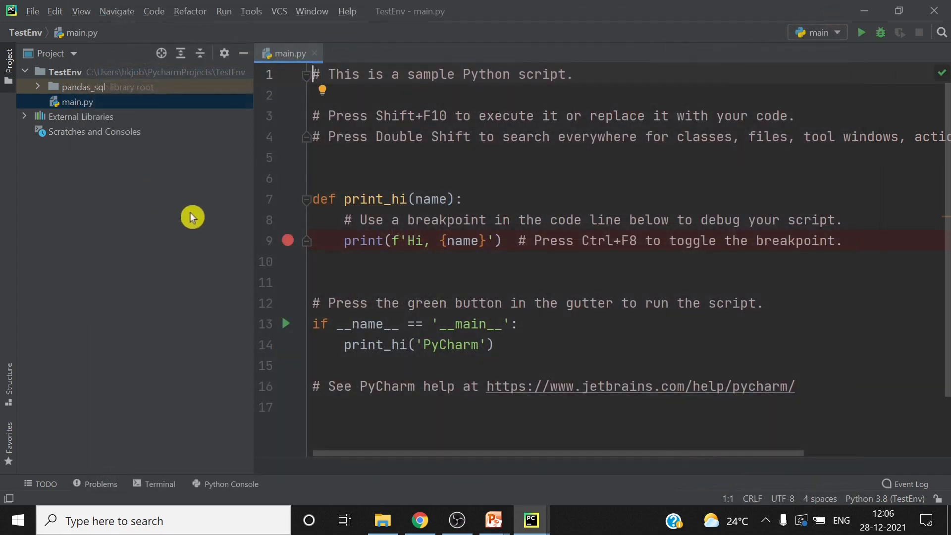
# Create a new Python file named test in the TestEnv project folder
pyautogui.rightClick(130, 80)
pyautogui.click(96, 75)
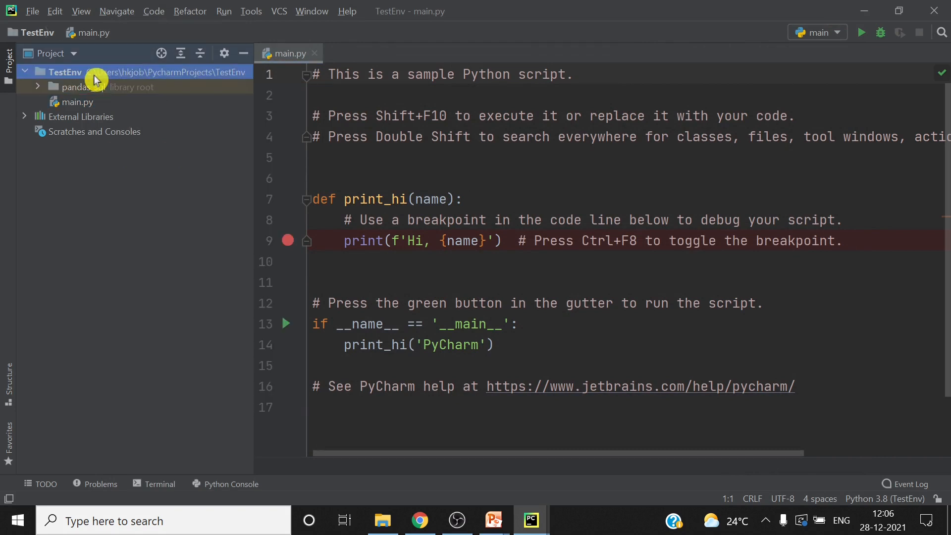
pyautogui.rightClick(96, 80)
pyautogui.moveTo(165, 88)
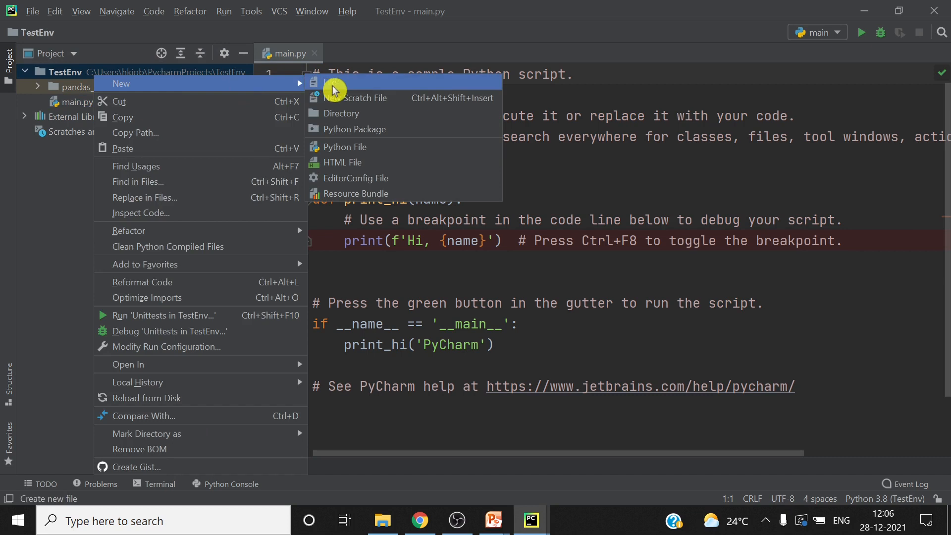
pyautogui.click(358, 147)
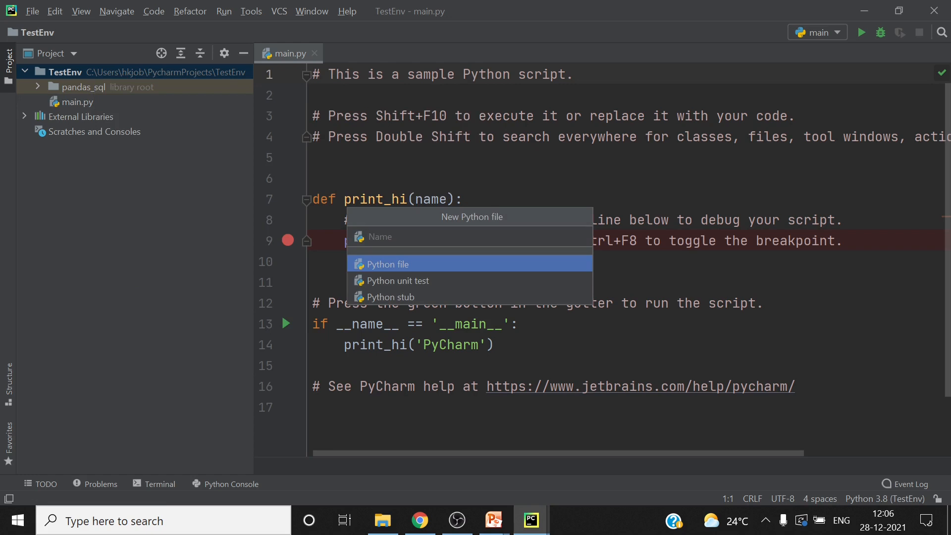
pyautogui.write('Tte')
pyautogui.press('BackSpace')
pyautogui.press('BackSpace')
pyautogui.press('BackSpace')
pyautogui.write('test')
pyautogui.press('Return')
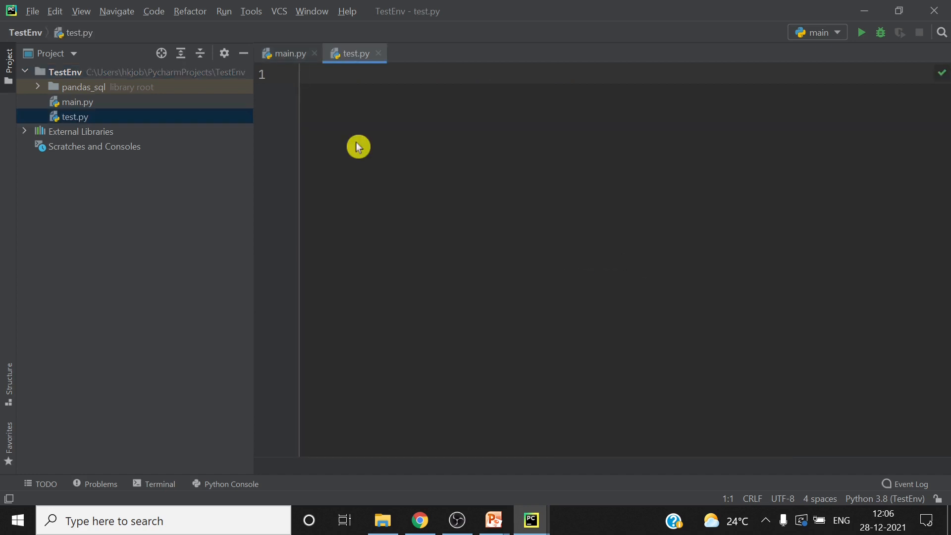
# Write the statements import pandas and import pydoc on the first two lines of test.py
pyautogui.write('import ')
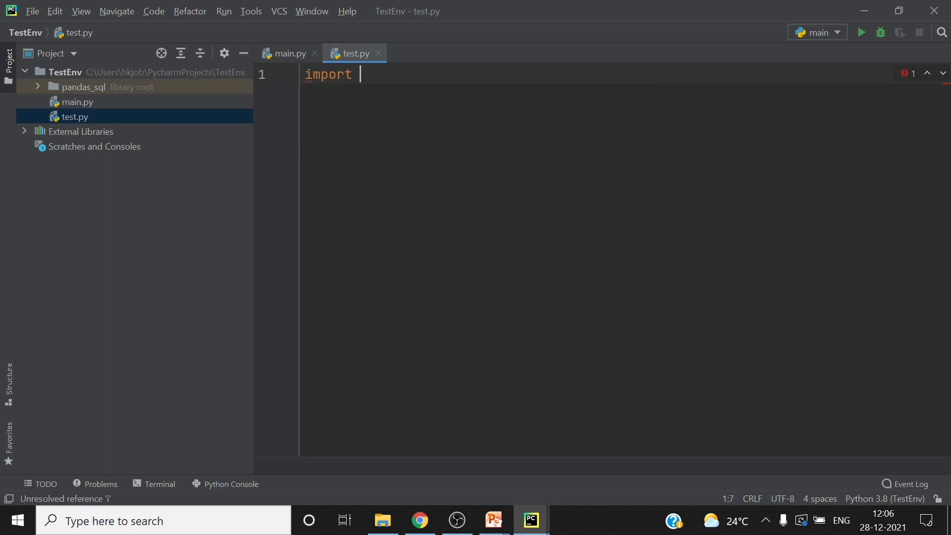
pyautogui.write('pandas')
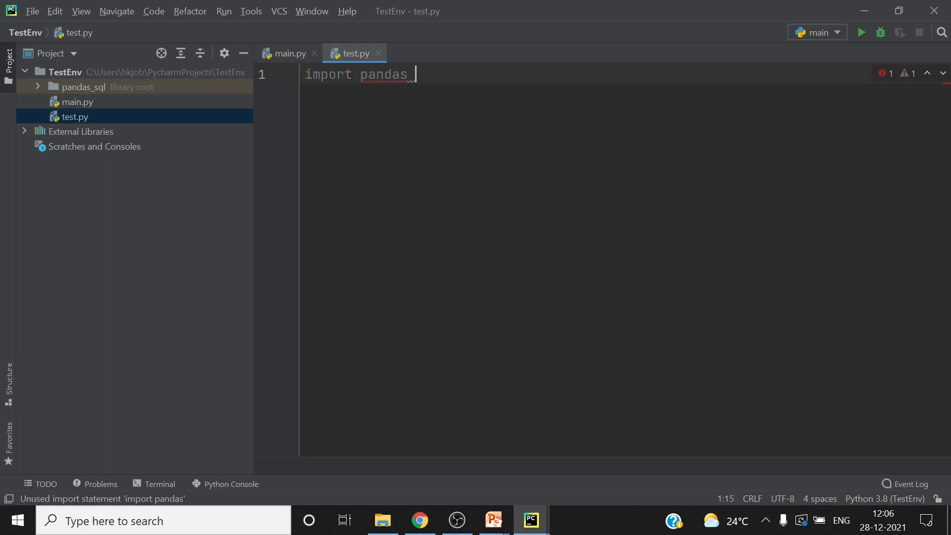
pyautogui.press('Return')
pyautogui.write('i')
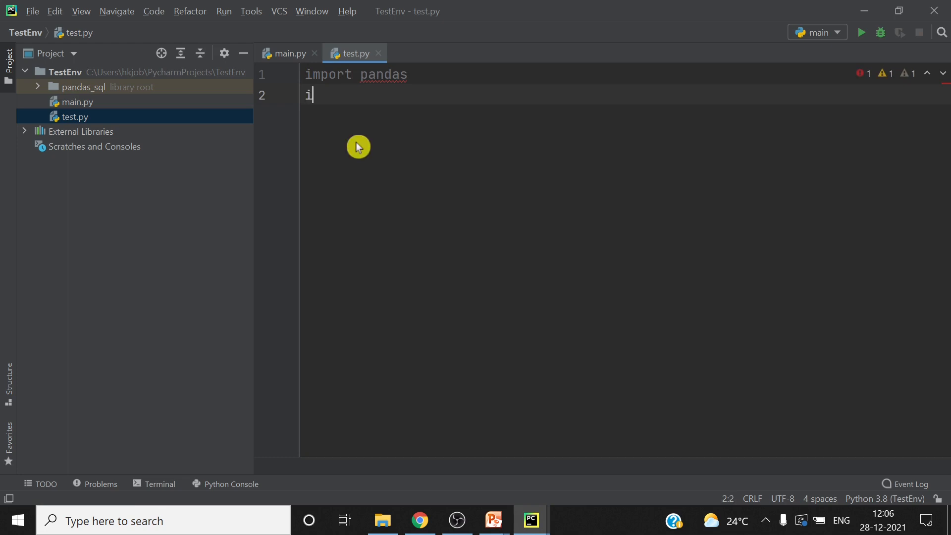
pyautogui.write('mport ')
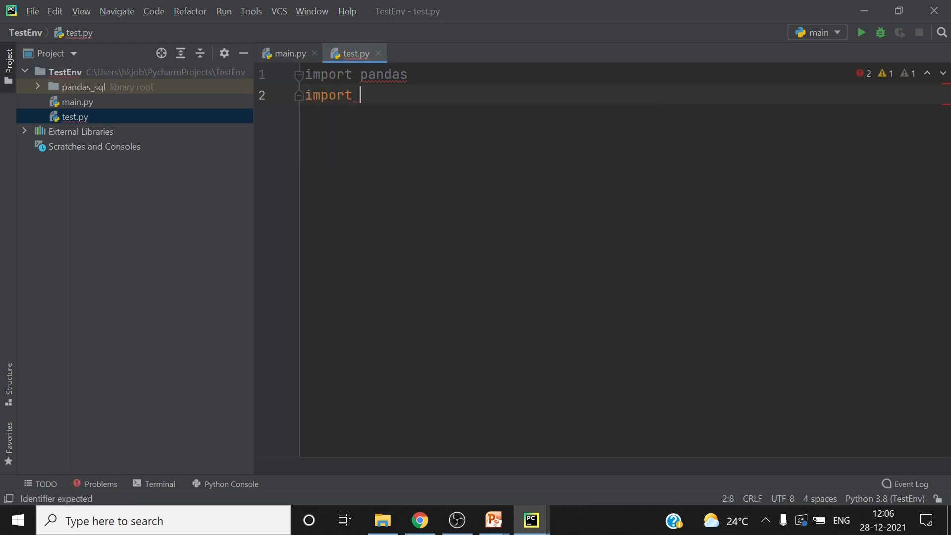
pyautogui.write('pydoc')
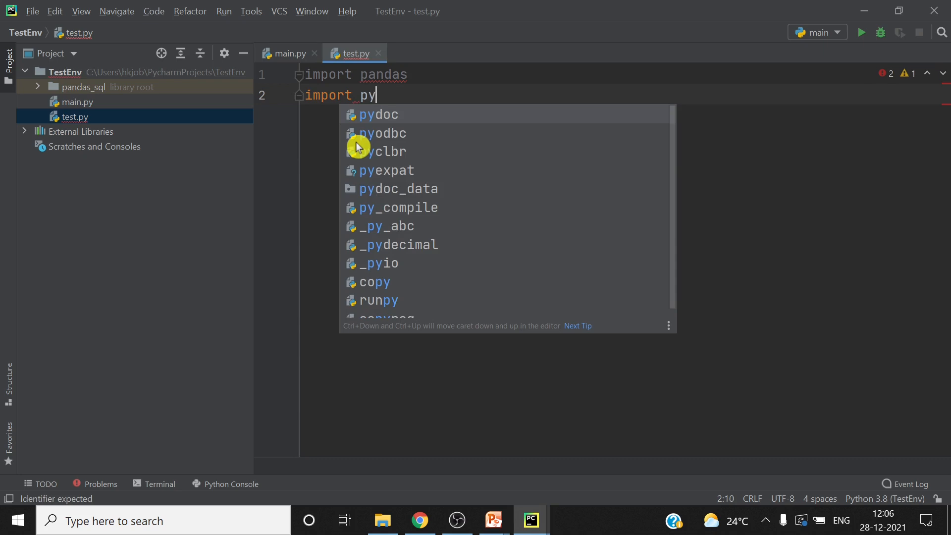
pyautogui.press('Return')
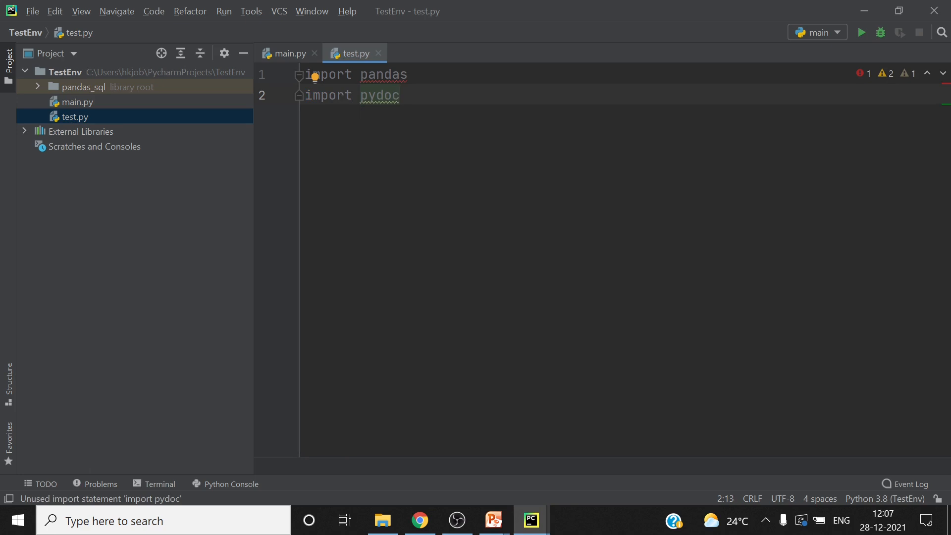
# Add import selenium as the third line of test.py, followed by a new line
pyautogui.press('Return')
pyautogui.write('im')
pyautogui.press('Return')
pyautogui.write('sele')
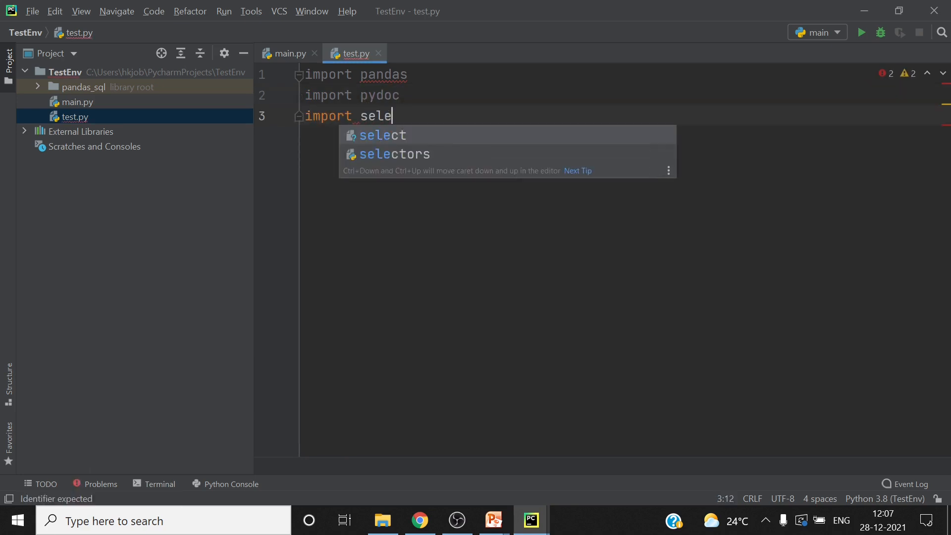
pyautogui.write('nium')
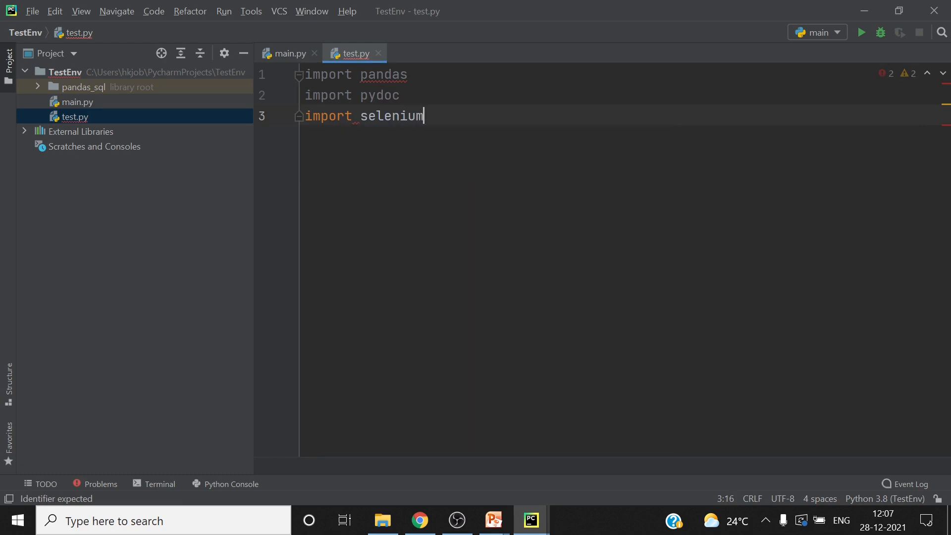
pyautogui.press('Return')
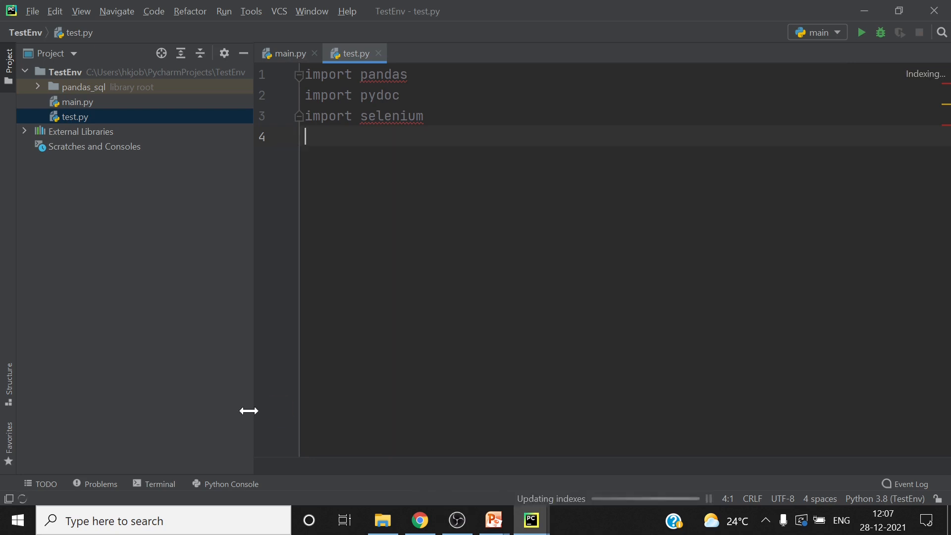
# Install the package into the project environment with pip install pandas, enlarge the terminal to view its output, and hide it
pyautogui.click(156, 486)
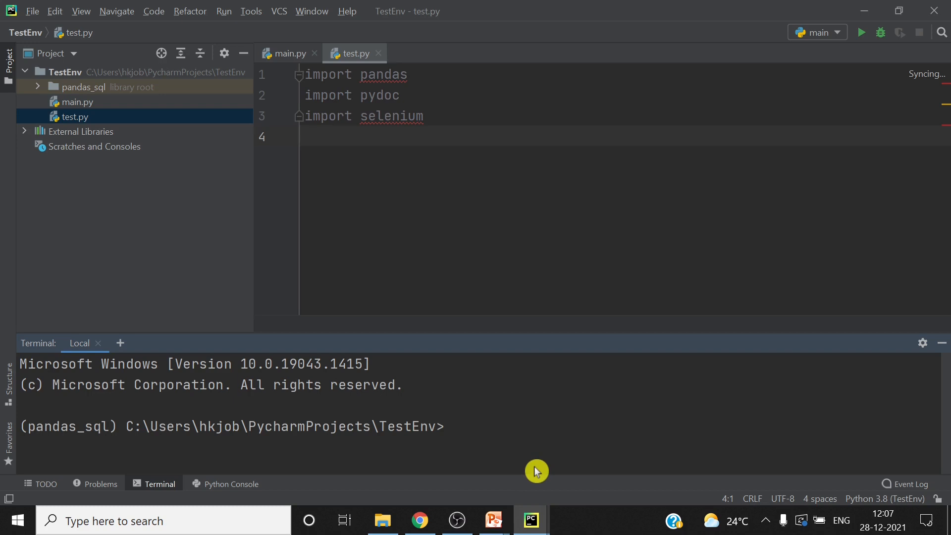
pyautogui.write('pip install pandas')
pyautogui.press('Return')
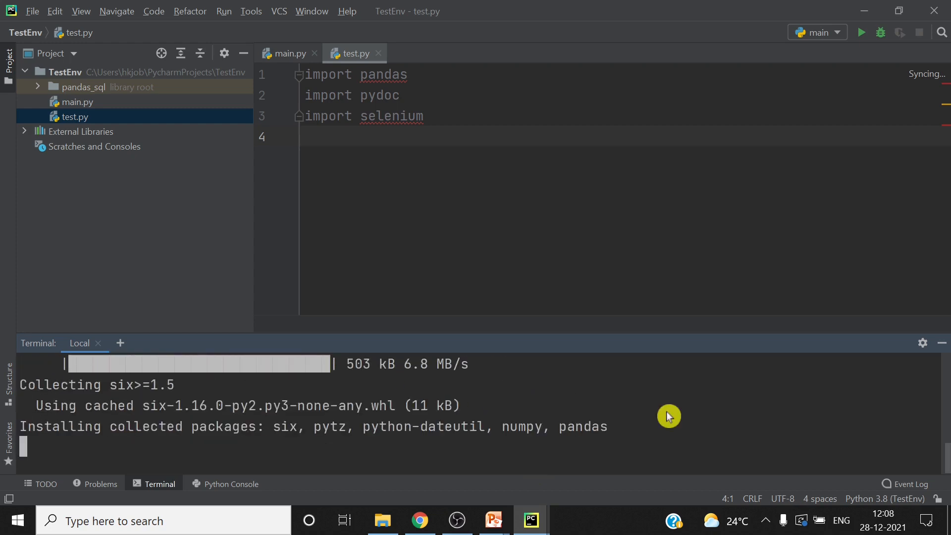
pyautogui.moveTo(609, 335); pyautogui.dragTo(609, 190)
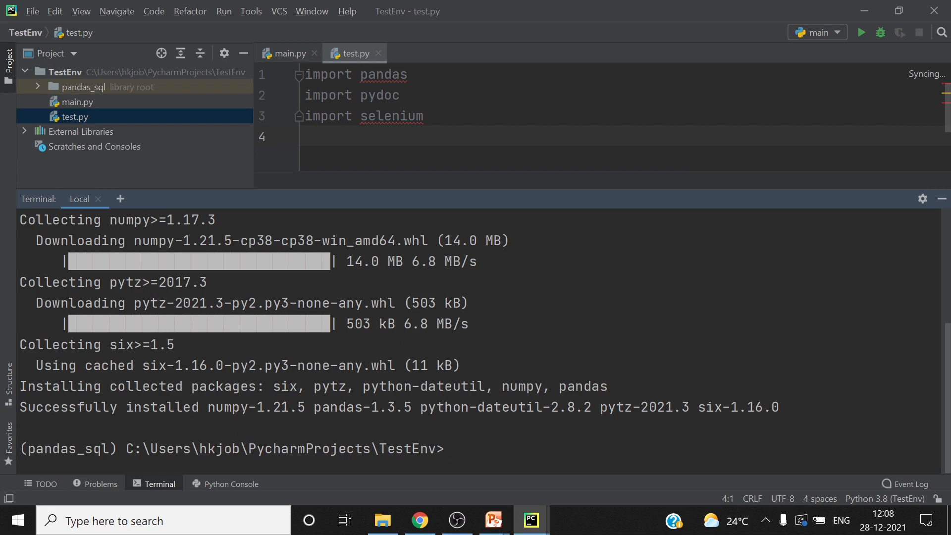
pyautogui.click(943, 202)
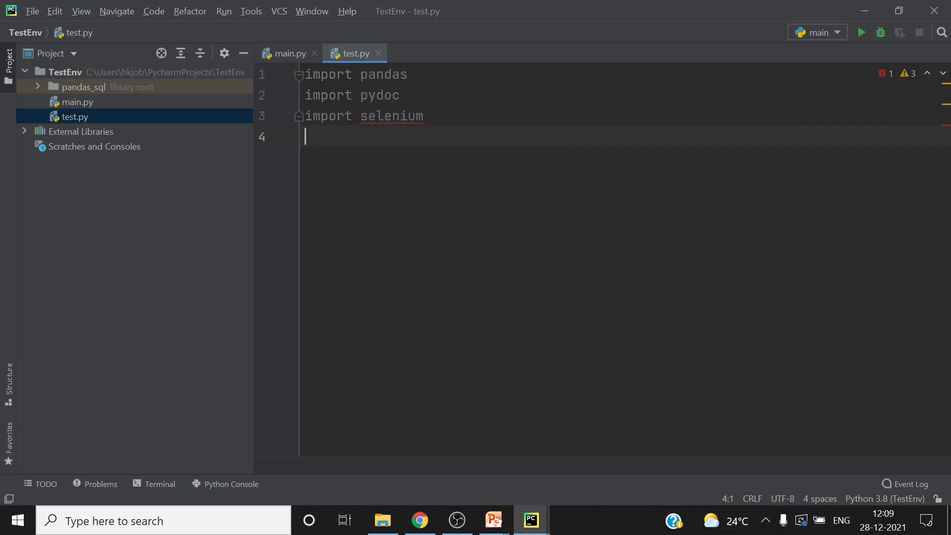
# Install the missing package with pip install selenium in the terminal, hide the terminal and return to the empty fourth line of test.py
pyautogui.doubleClick(393, 75)
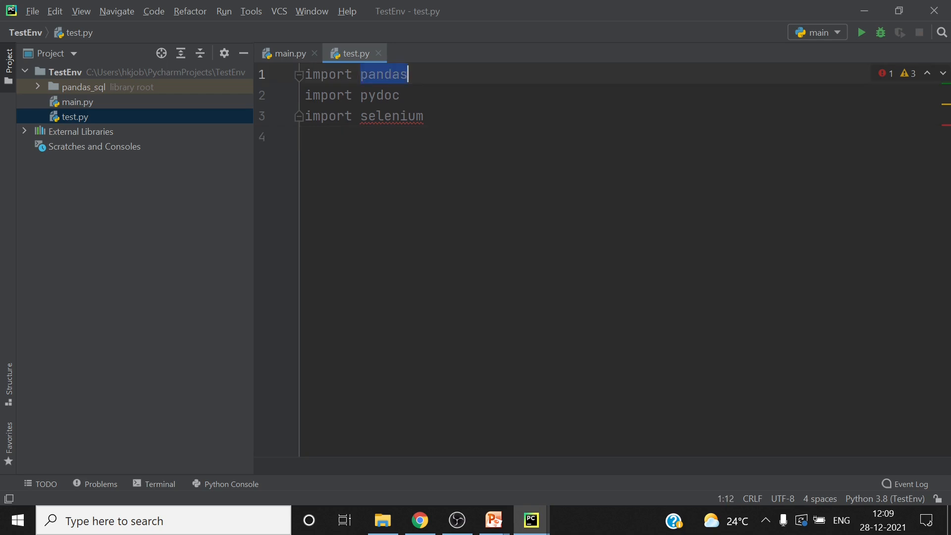
pyautogui.click(162, 484)
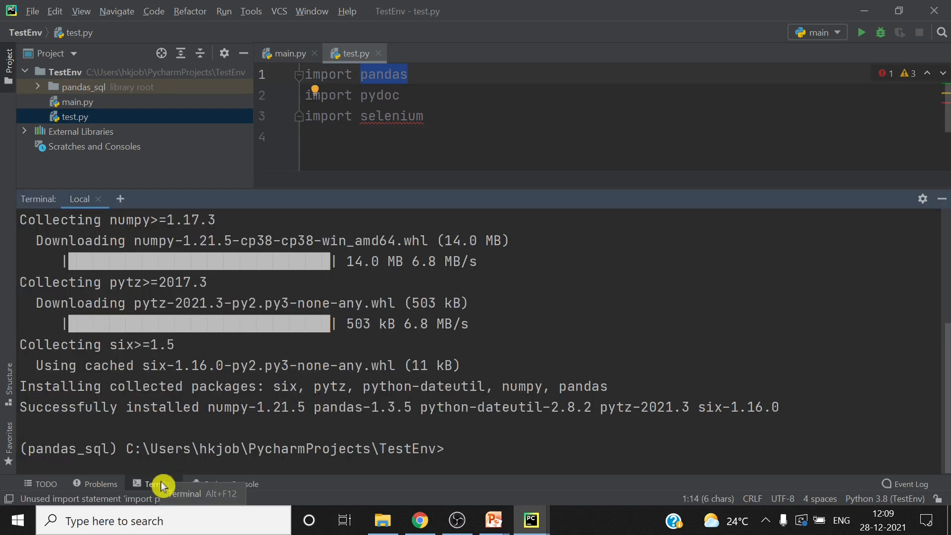
pyautogui.press('Return')
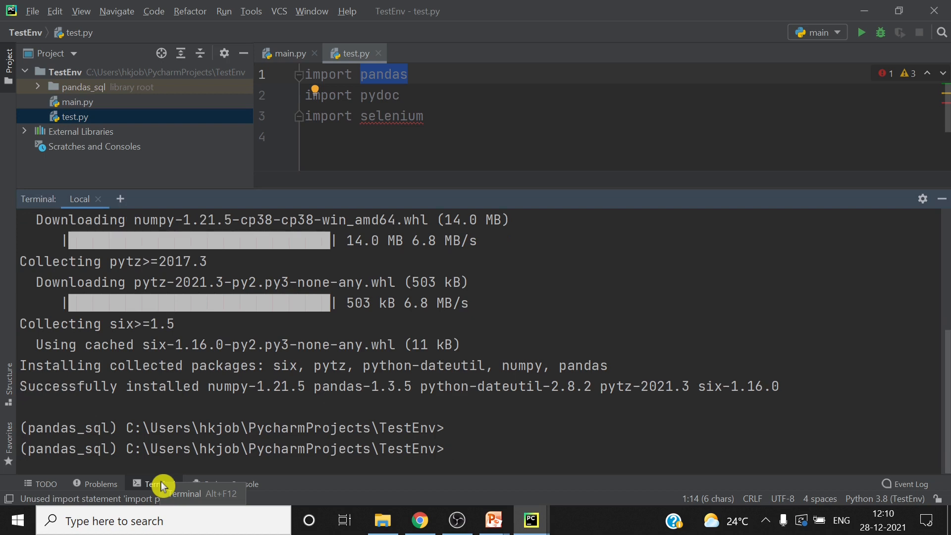
pyautogui.write('pip insgtall')
pyautogui.press('BackSpace')
pyautogui.press('BackSpace')
pyautogui.press('BackSpace')
pyautogui.press('BackSpace')
pyautogui.press('BackSpace')
pyautogui.press('BackSpace')
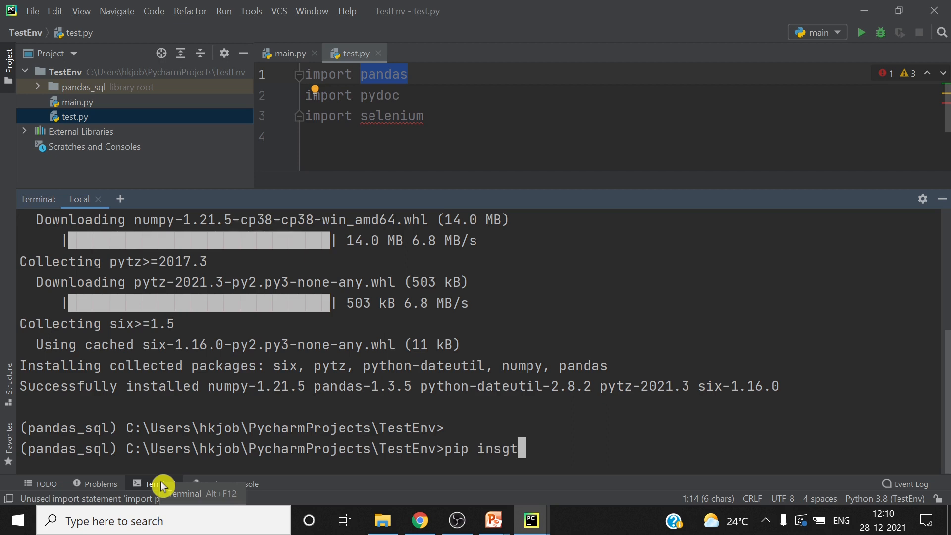
pyautogui.write('tall s')
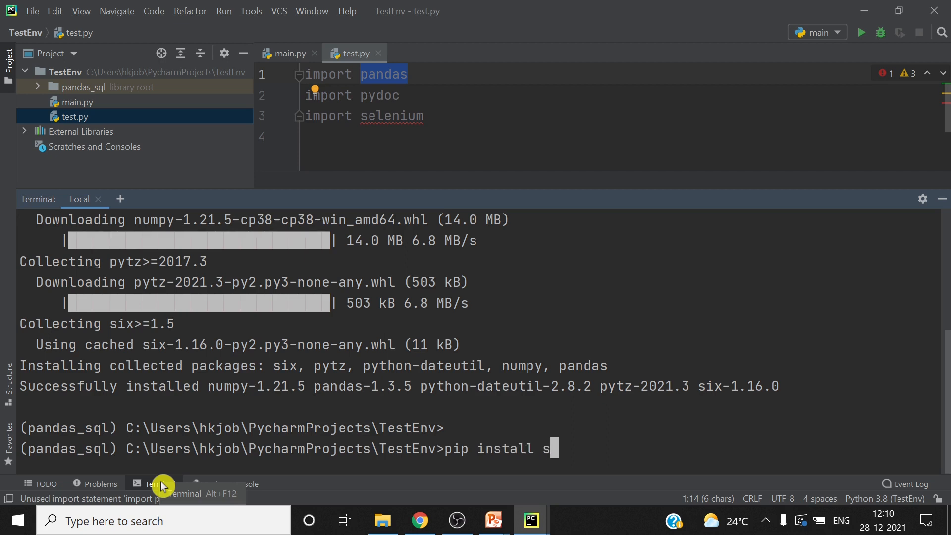
pyautogui.write('elenium')
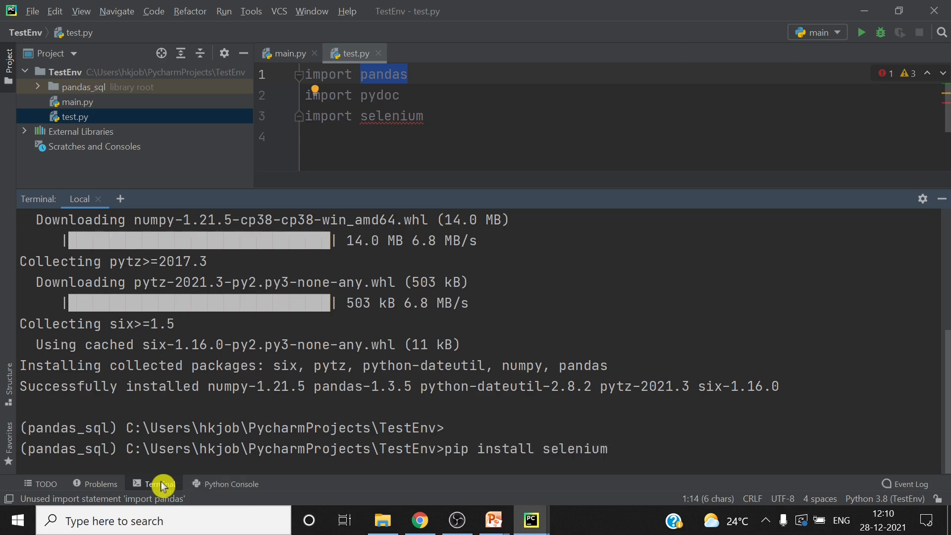
pyautogui.press('Return')
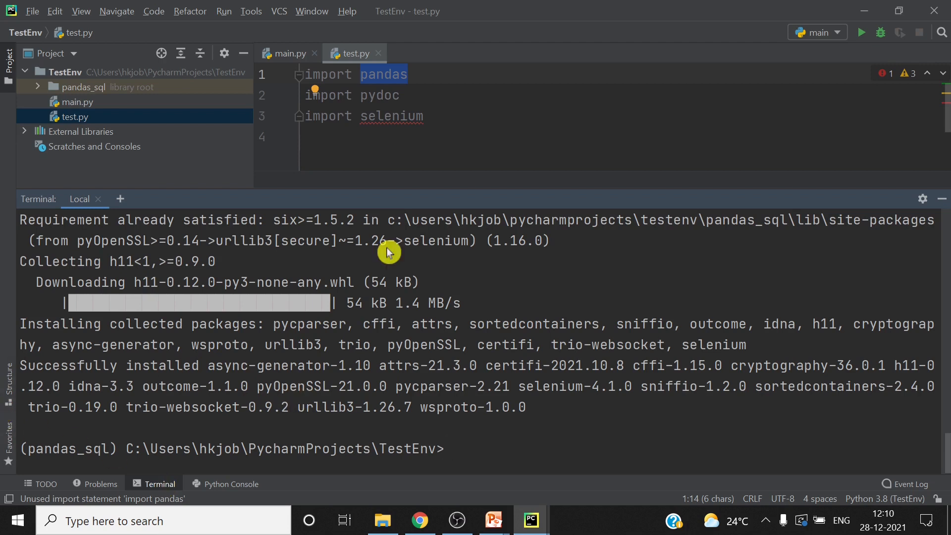
pyautogui.click(399, 95)
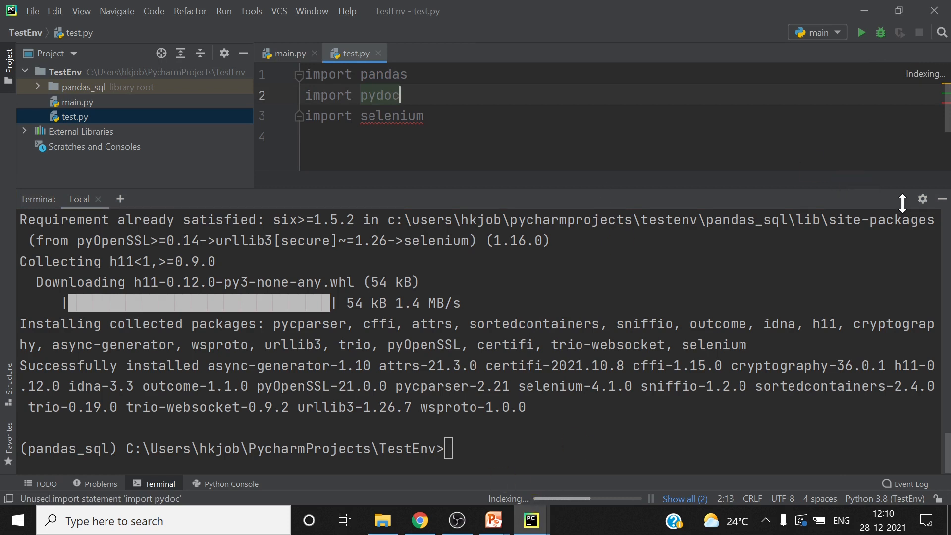
pyautogui.click(942, 206)
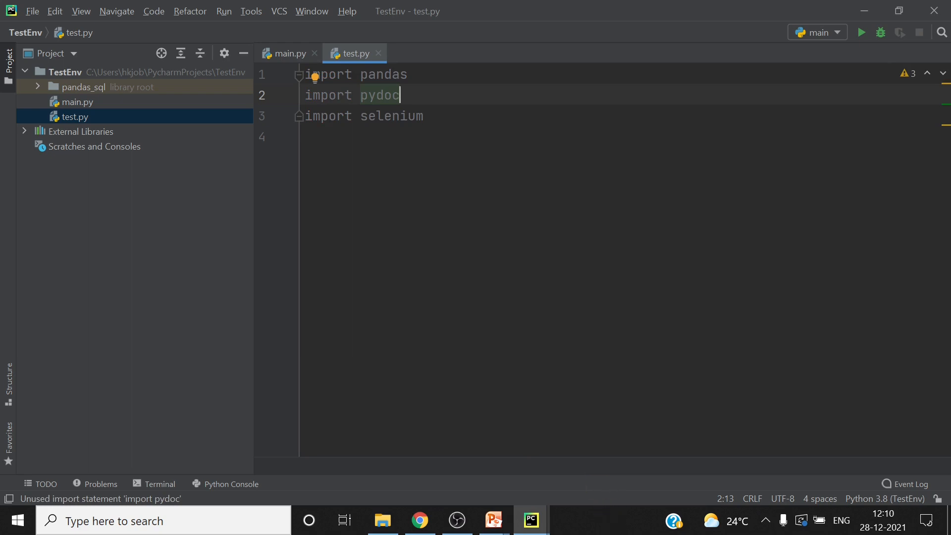
pyautogui.click(305, 136)
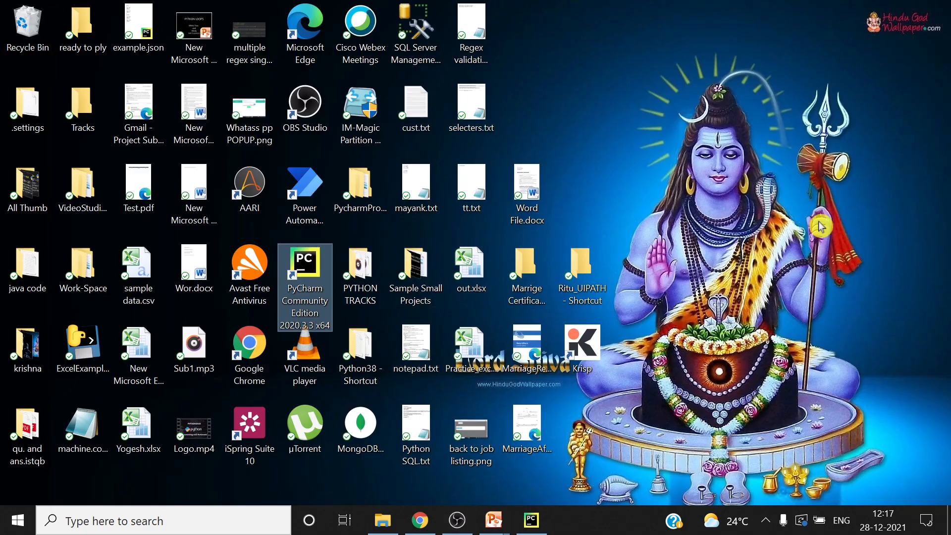
# Switch to File Explorer, open the PycharmProjects folder from the desktop in a maximized window, and enter the TestEnv folder
pyautogui.doubleClick(366, 185)
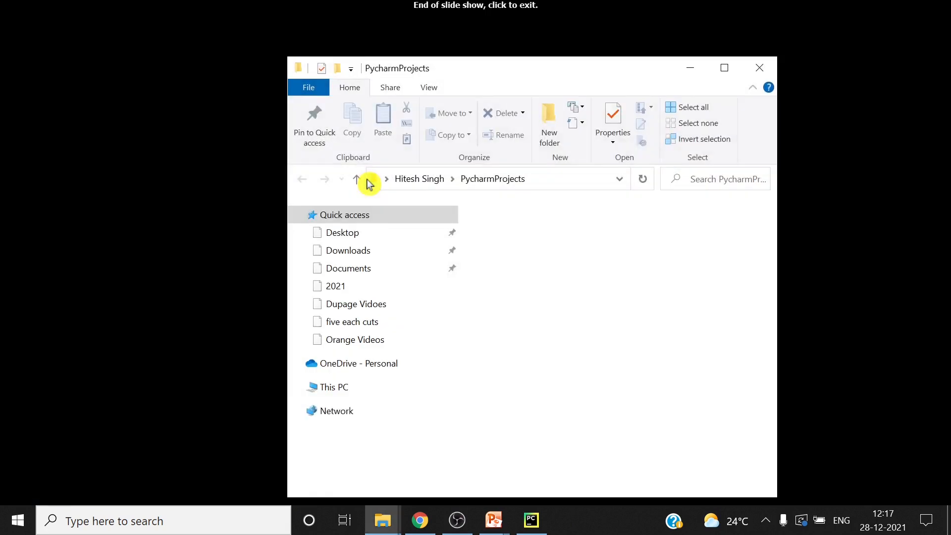
pyautogui.click(731, 70)
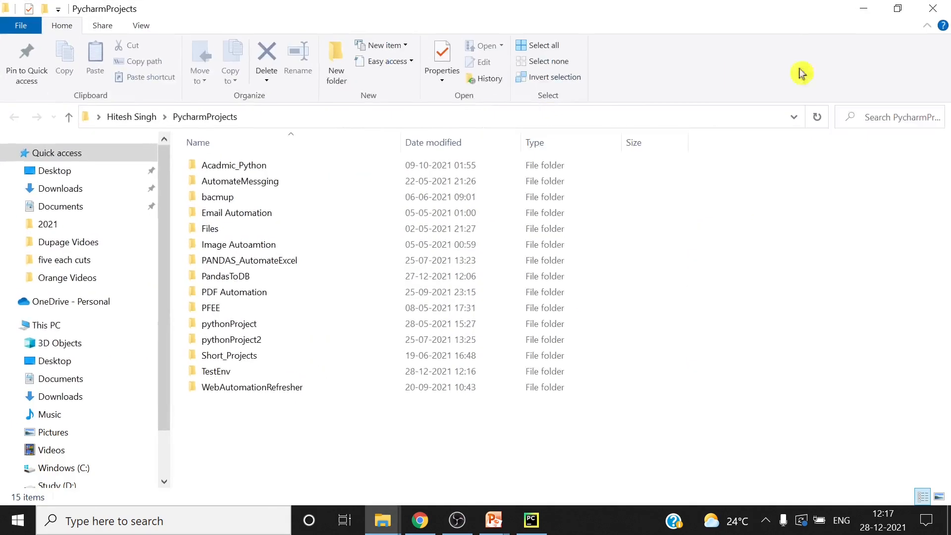
pyautogui.doubleClick(470, 373)
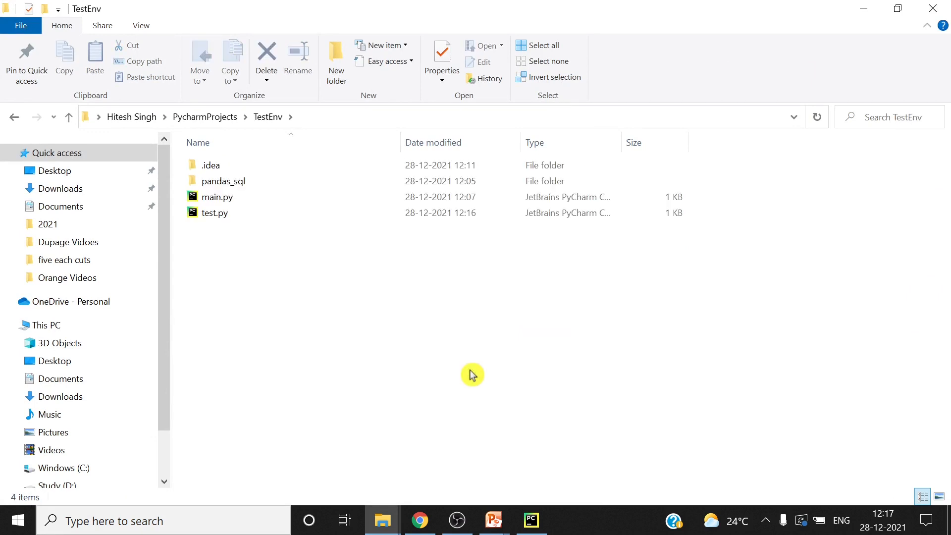